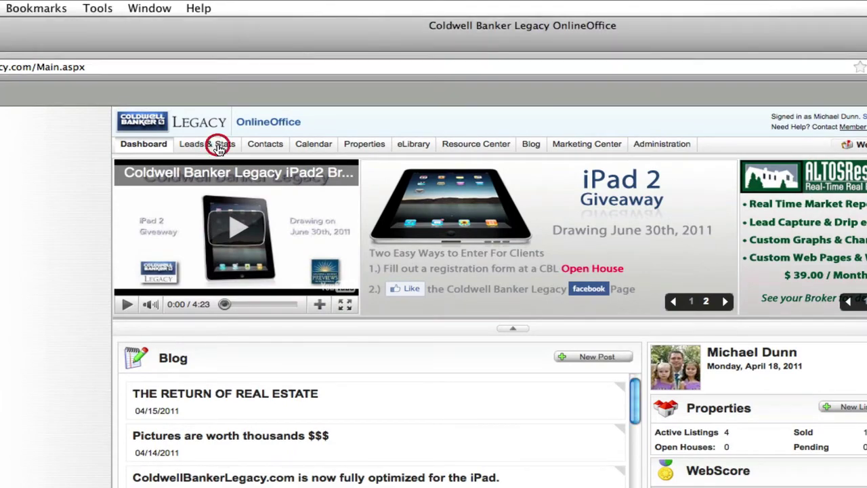
- Open Leads & Stats and show the Participation report option, set to run for Properties
left_click(211, 144)
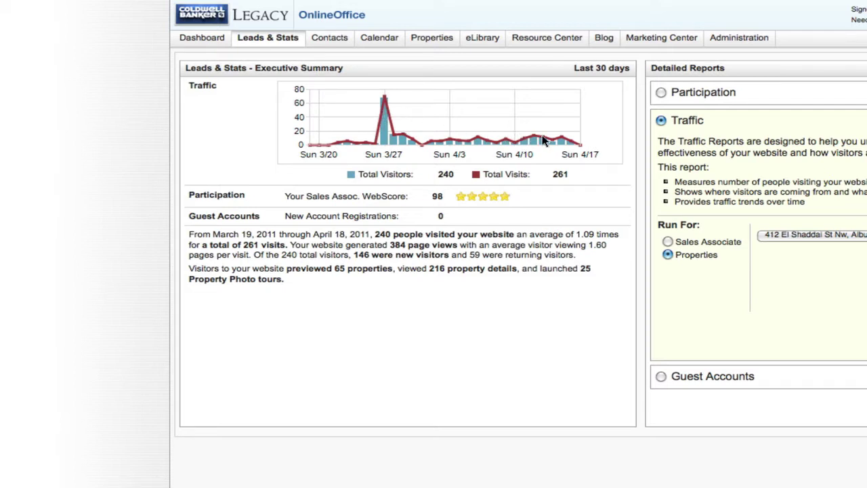
mouse_move(543, 140)
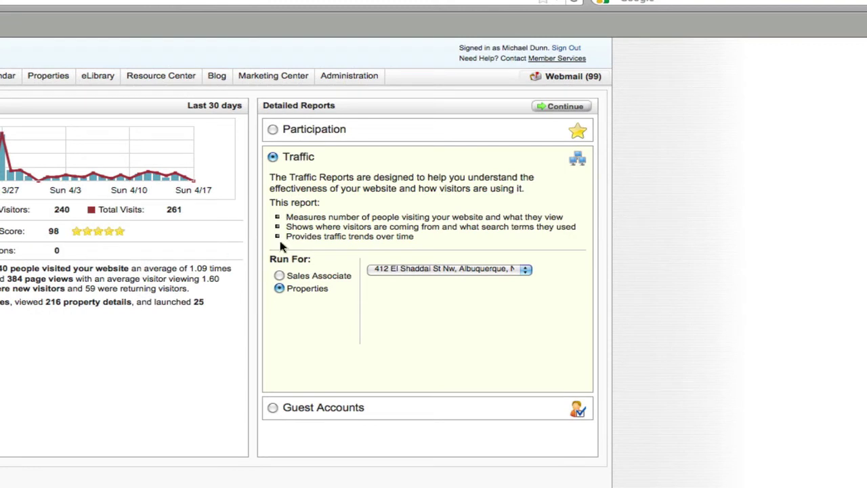
left_click(273, 129)
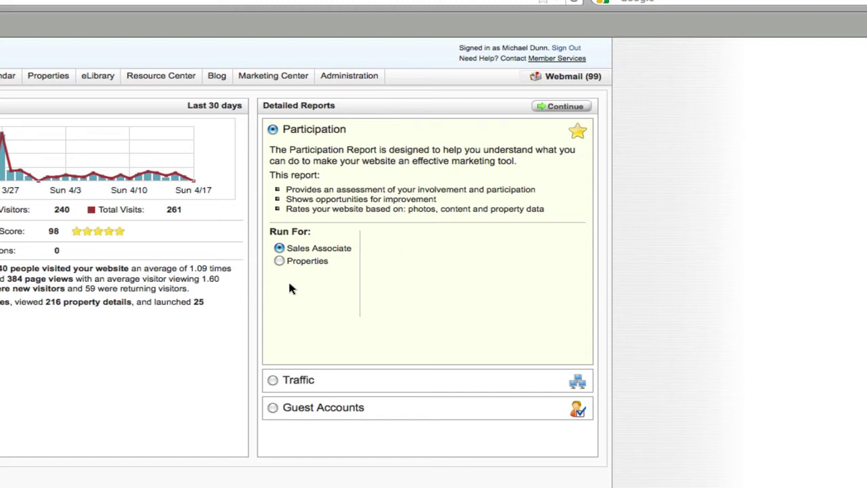
left_click(279, 260)
- Choose the Traffic report for Properties, select the fourth listed property, and continue to the report criteria
left_click(272, 380)
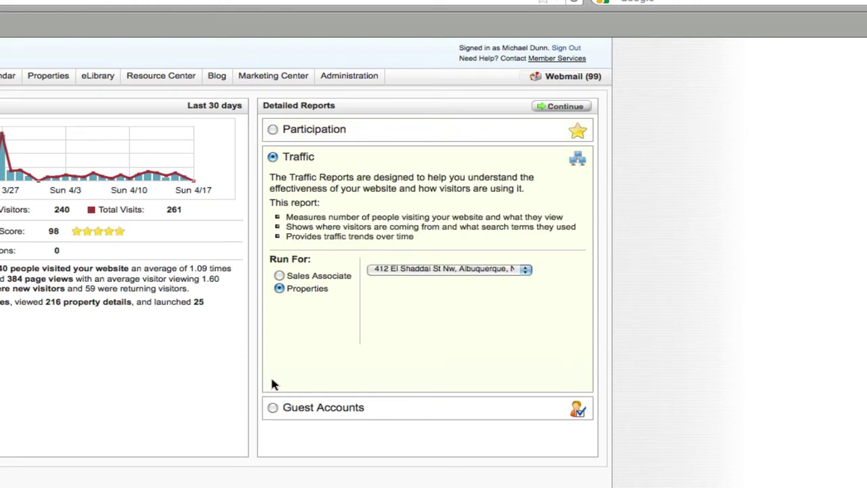
left_click(280, 275)
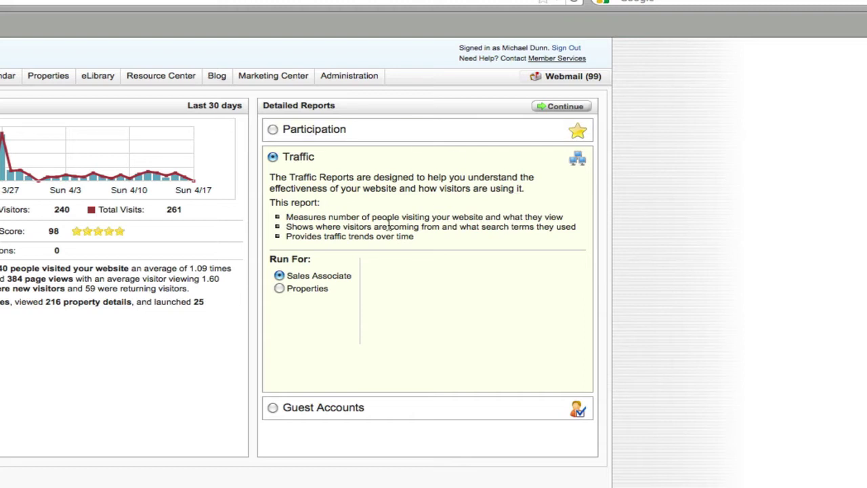
left_click(279, 289)
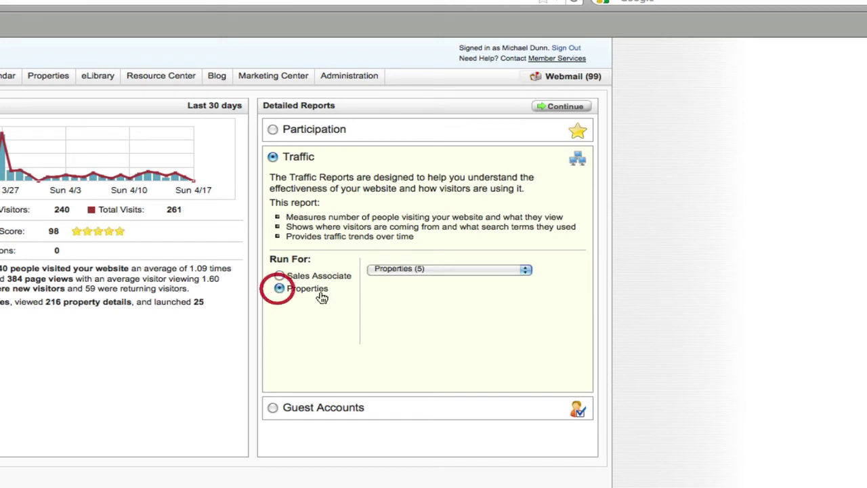
left_click(528, 268)
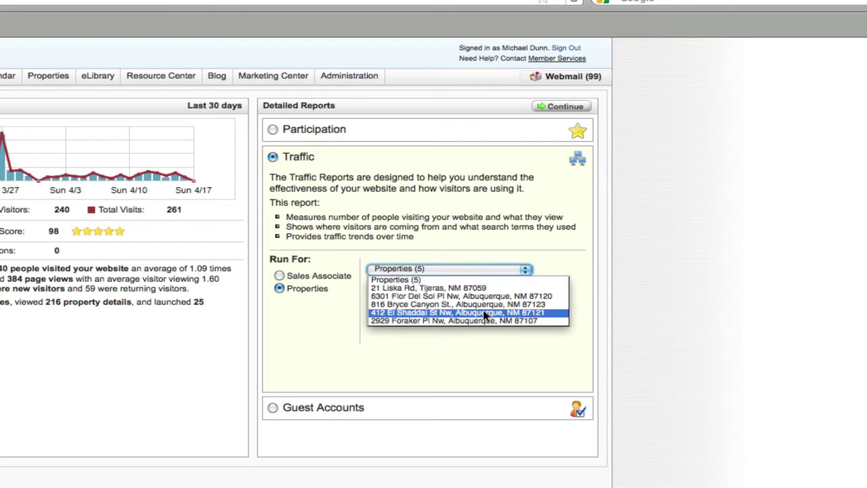
left_click(453, 313)
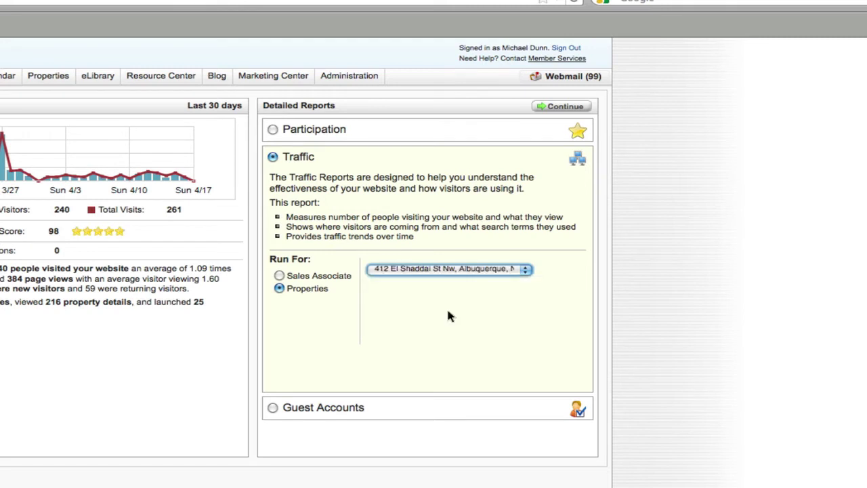
left_click(555, 107)
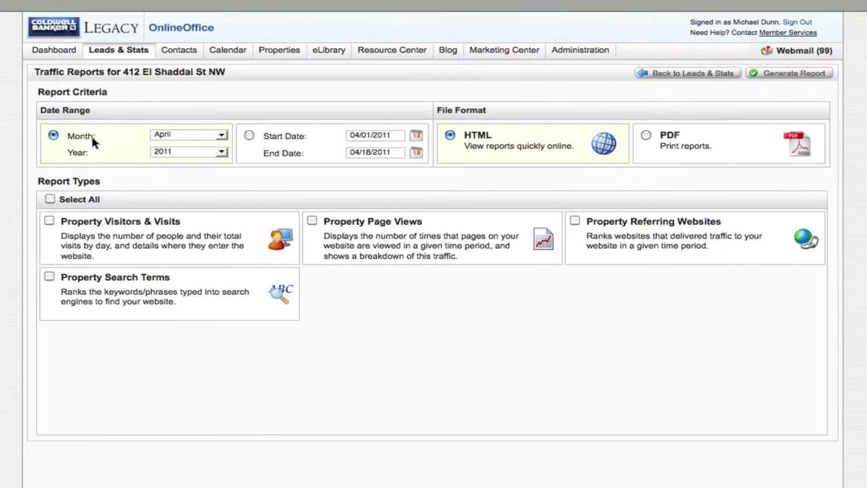
- Generate the traffic report for the month of March 2011 with all report types included
left_click(222, 135)
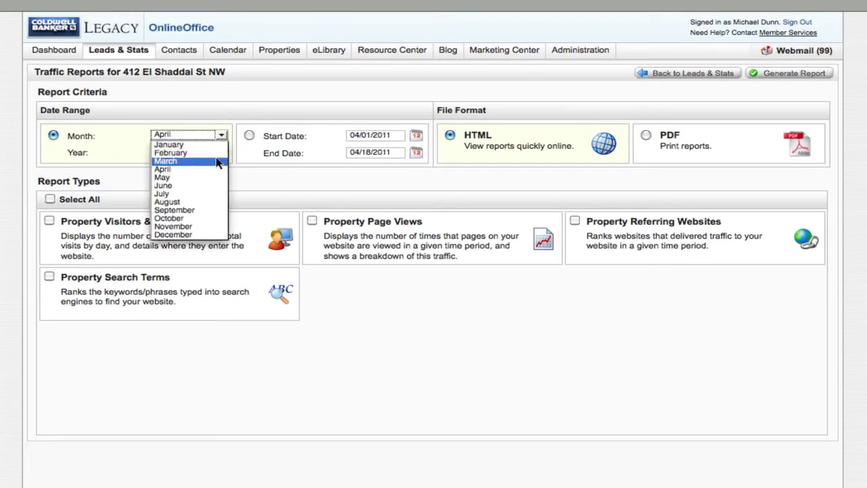
left_click(217, 160)
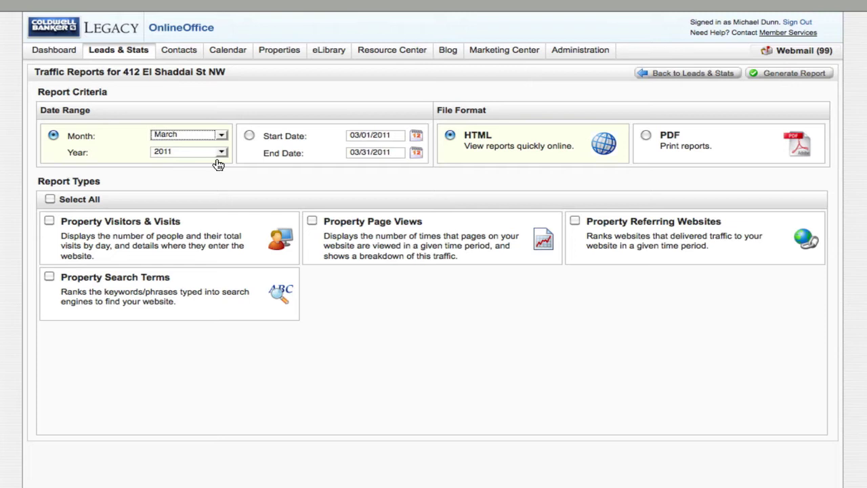
left_click(304, 135)
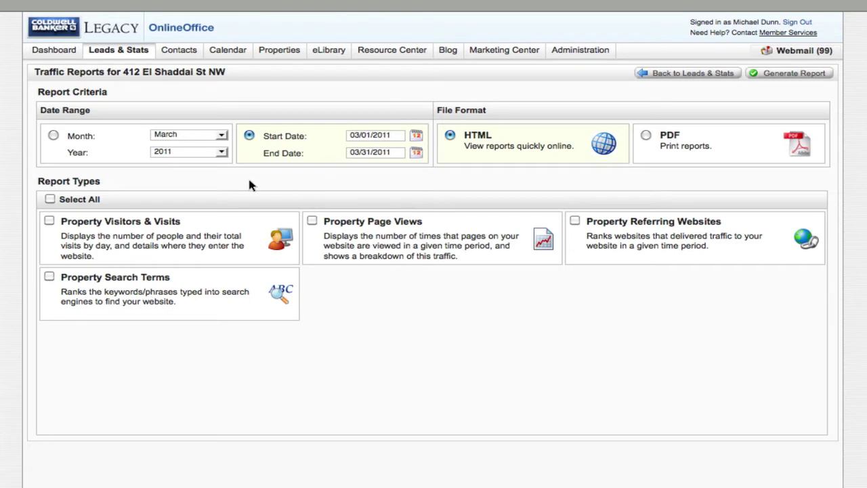
left_click(53, 136)
left_click(50, 199)
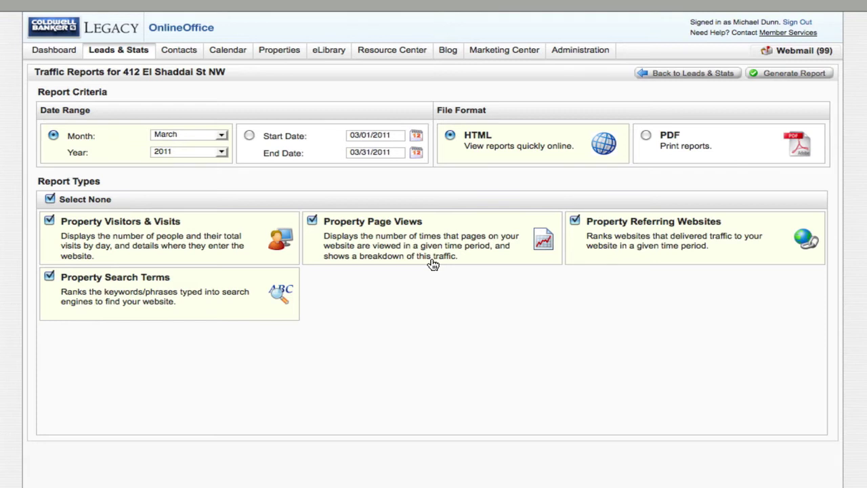
left_click(789, 73)
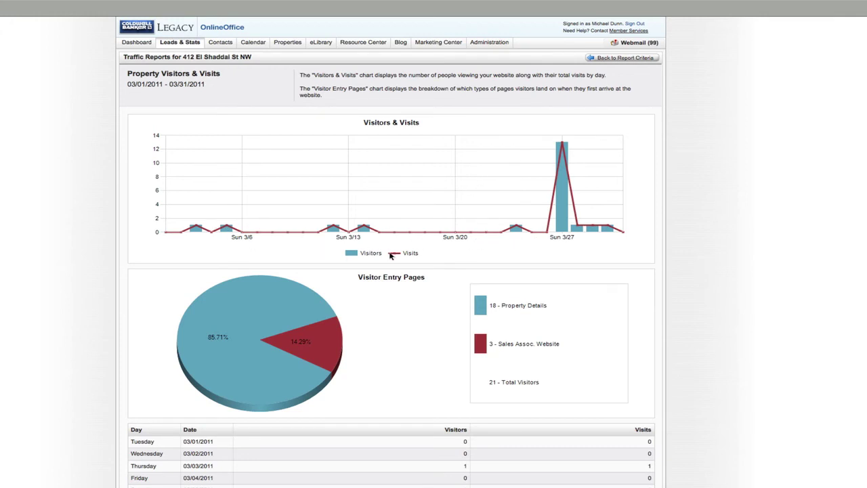
- Examine the Visitors & Visits, Page Views, Referring Sites and Search Terms sections of the generated traffic report
scroll(494, 256, "down", 1)
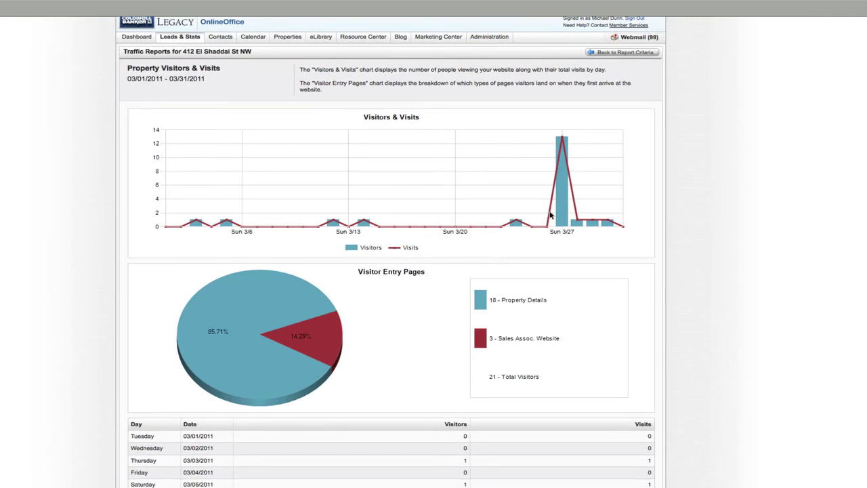
scroll(407, 337, "down", 4)
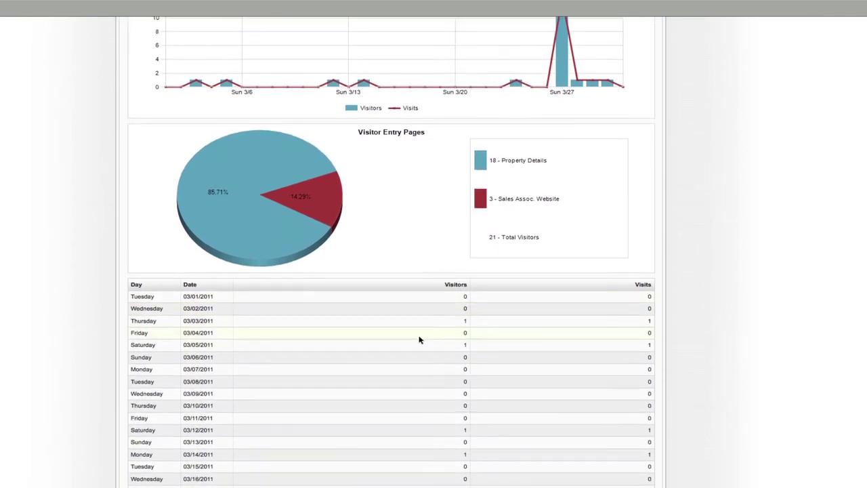
scroll(391, 384, "down", 3)
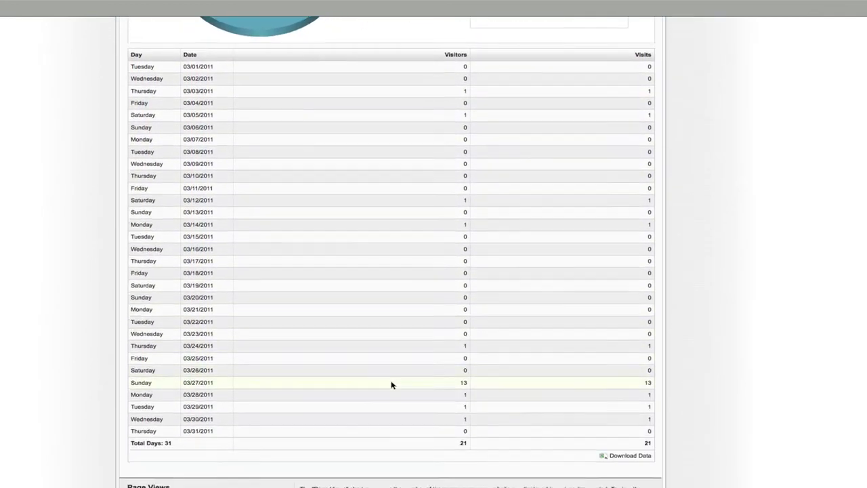
scroll(391, 384, "down", 1)
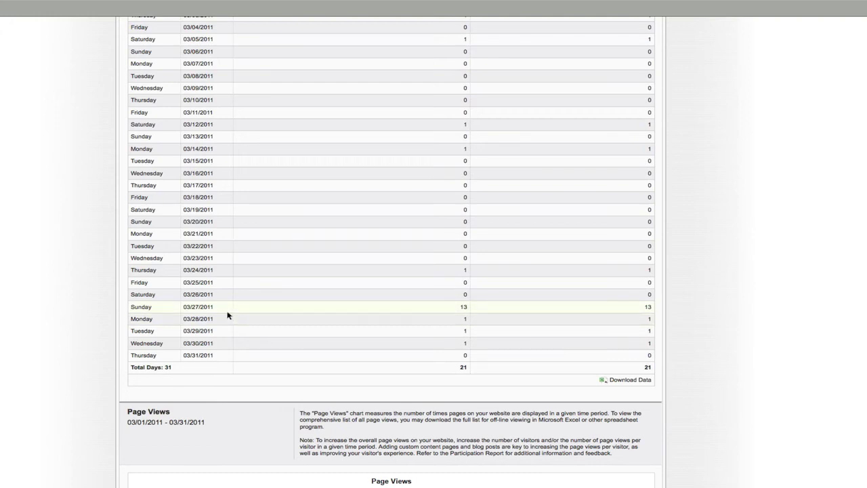
scroll(378, 323, "down", 5)
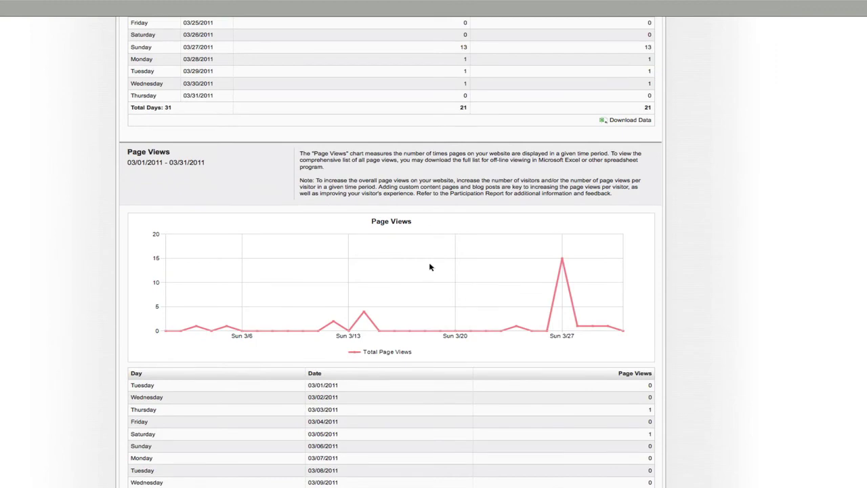
scroll(430, 267, "down", 9)
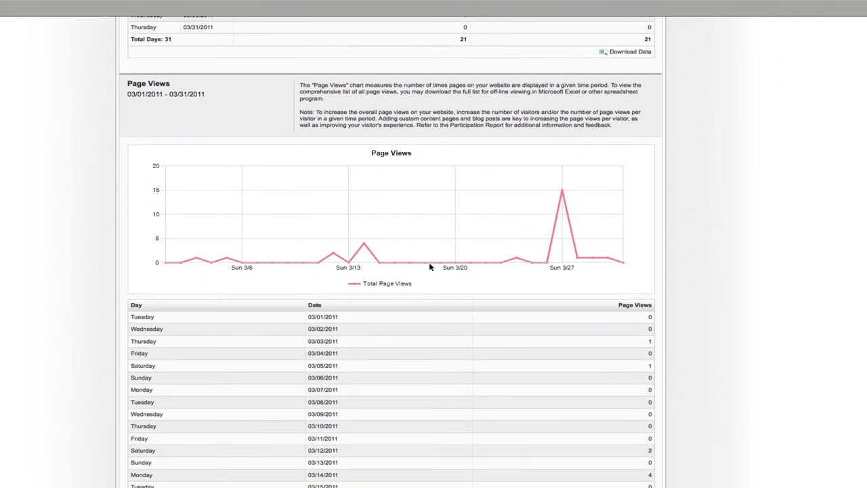
scroll(429, 267, "down", 4)
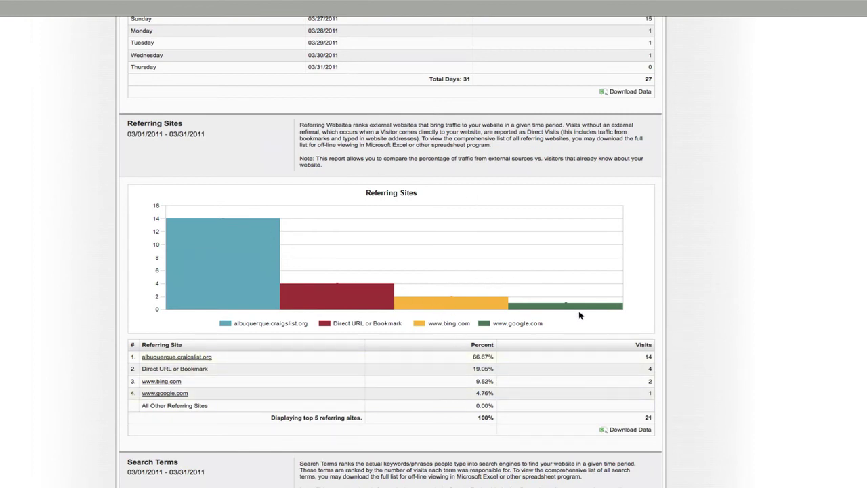
scroll(579, 315, "down", 1)
scroll(579, 315, "down", 3)
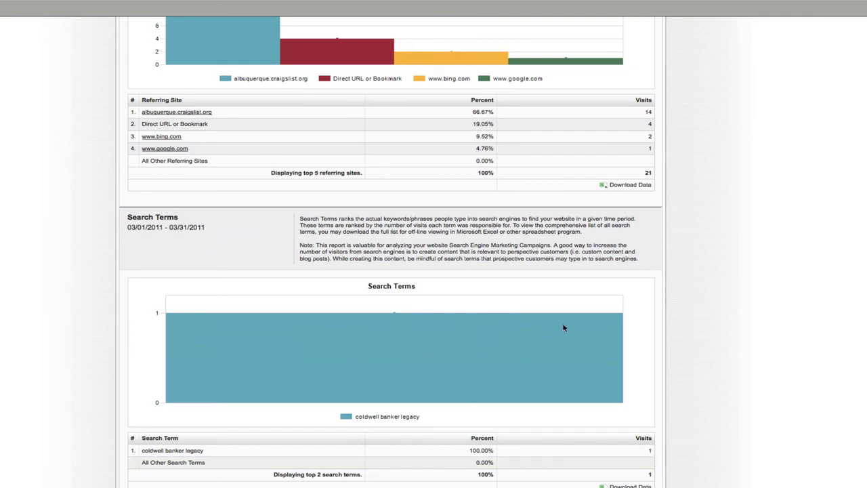
- Review the report's Visitors & Visits charts and daily table again, including the data download option below the table
scroll(564, 327, "up", 15)
scroll(563, 327, "up", 5)
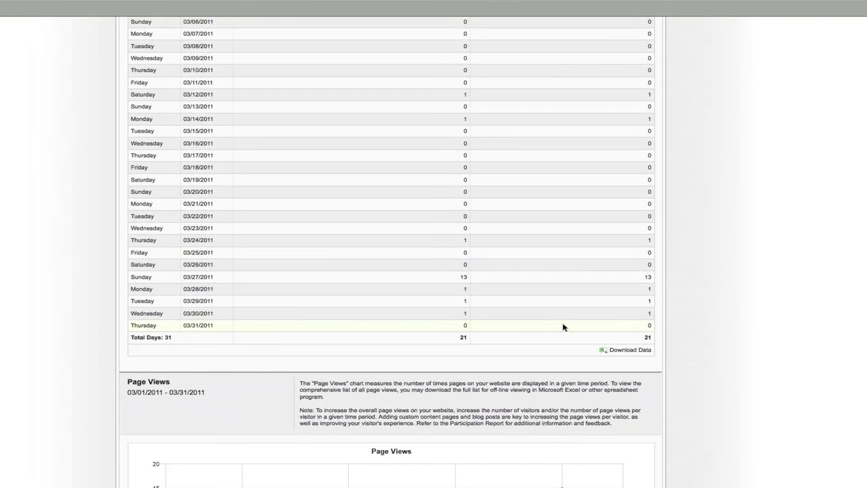
scroll(563, 327, "up", 8)
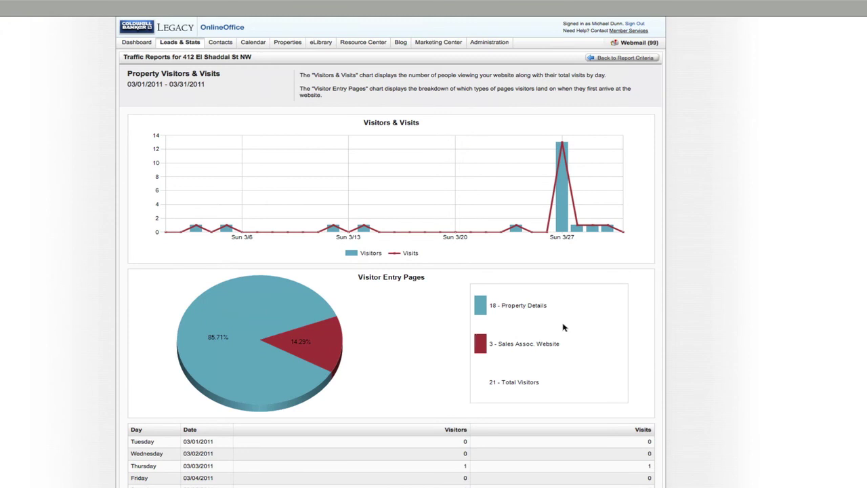
scroll(637, 308, "down", 8)
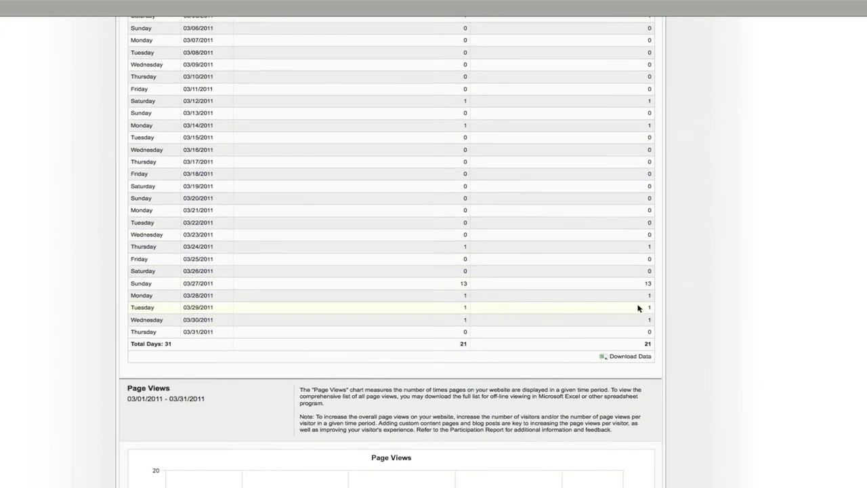
scroll(637, 308, "down", 1)
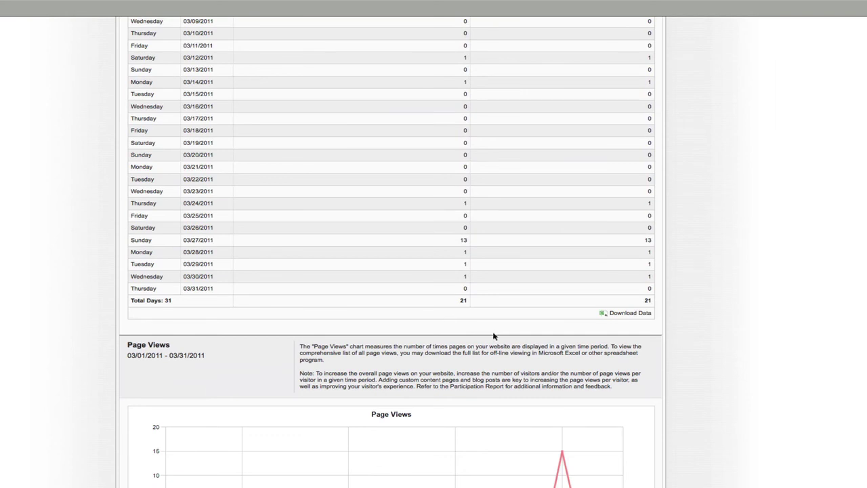
scroll(533, 352, "up", 7)
scroll(533, 352, "down", 6)
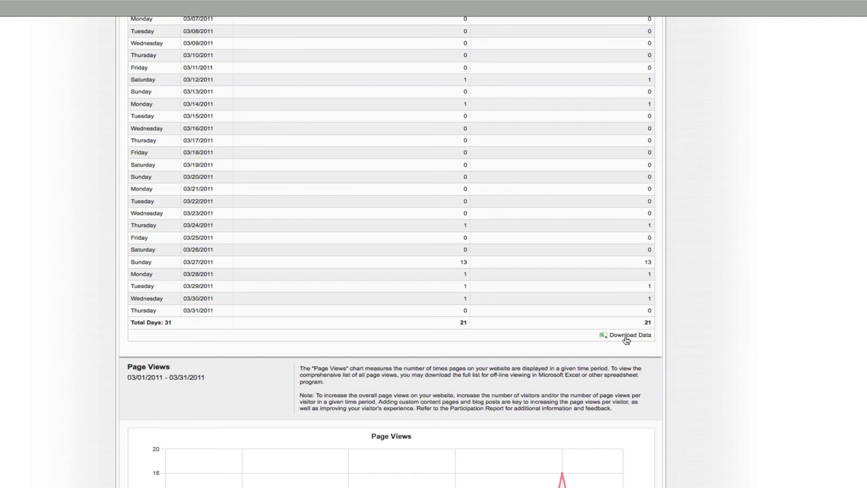
scroll(627, 340, "up", 8)
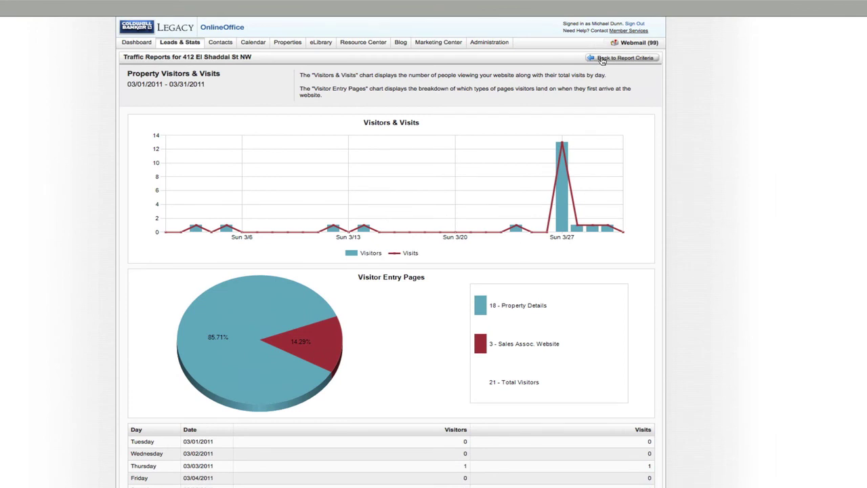
- Leave the traffic report, return to Leads & Stats, and open the Guest Accounts list
left_click(602, 59)
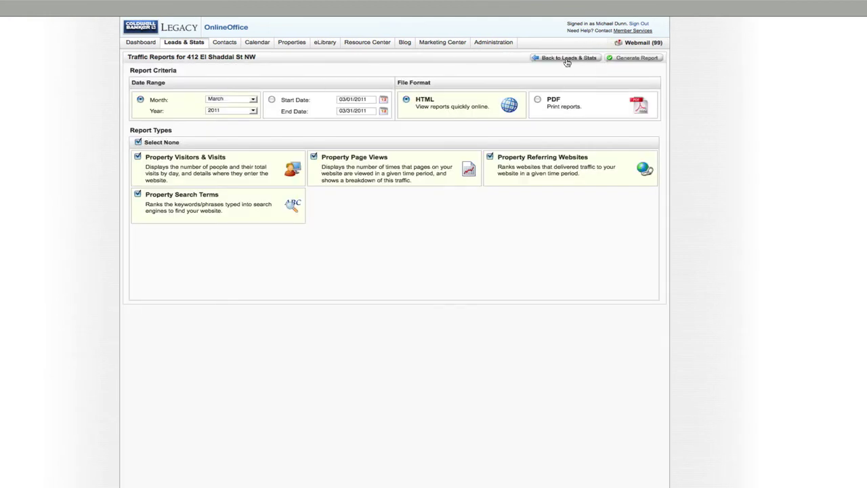
left_click(566, 60)
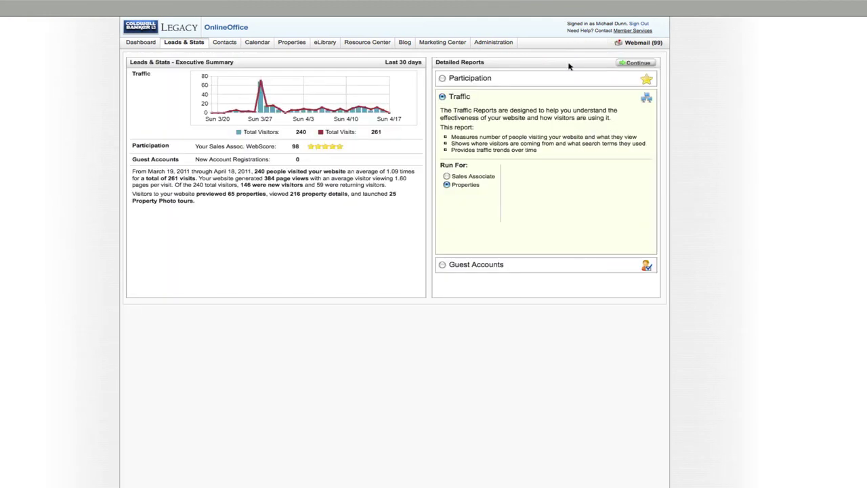
left_click(442, 266)
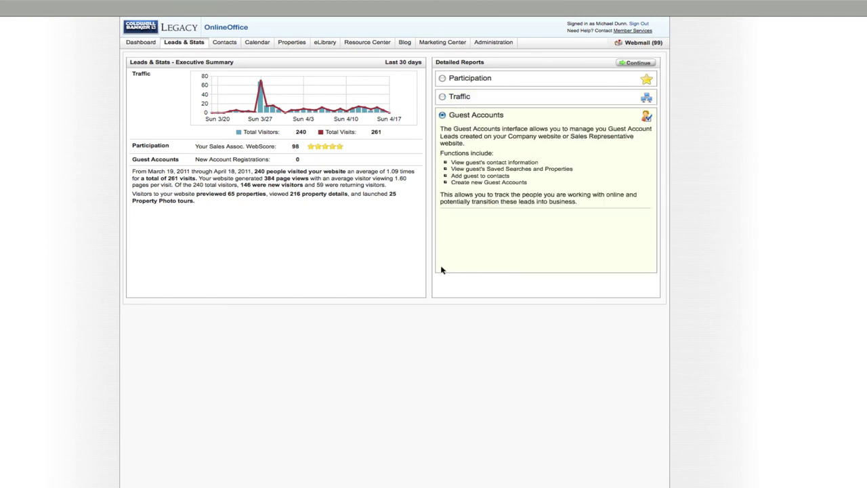
left_click(637, 64)
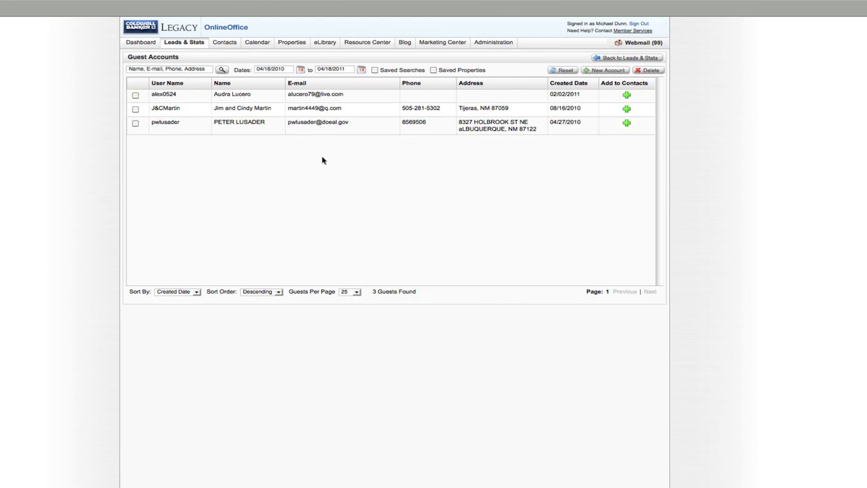